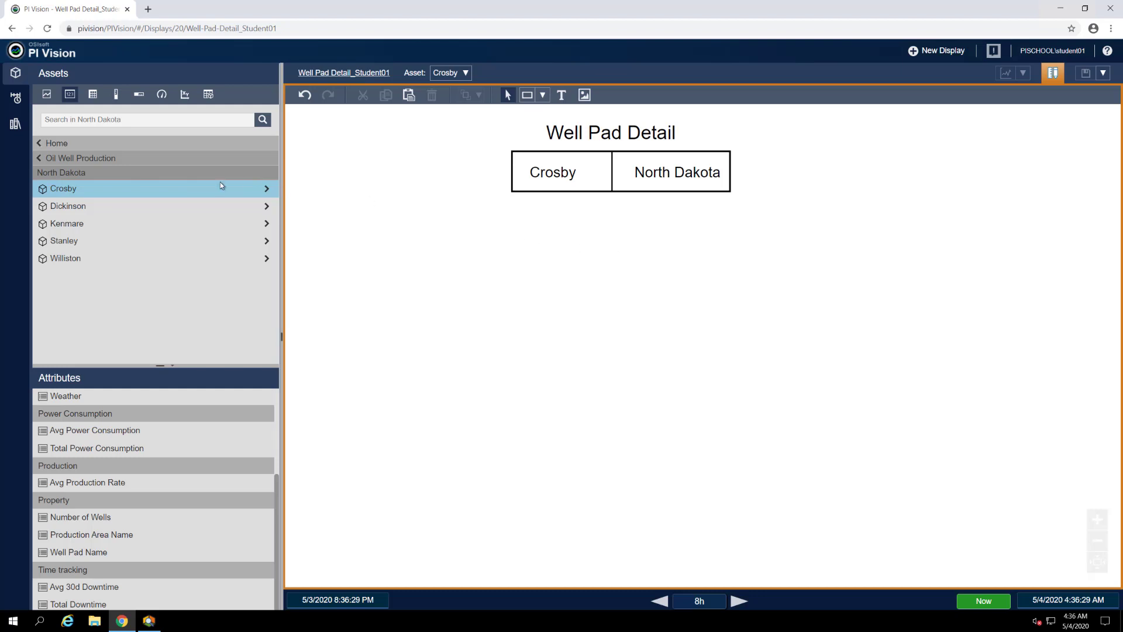
Step: Drill into the Crosby well pad to list its wells Well08, Well25 and Well46
{"action": "left_click", "coordinate": [257, 190]}
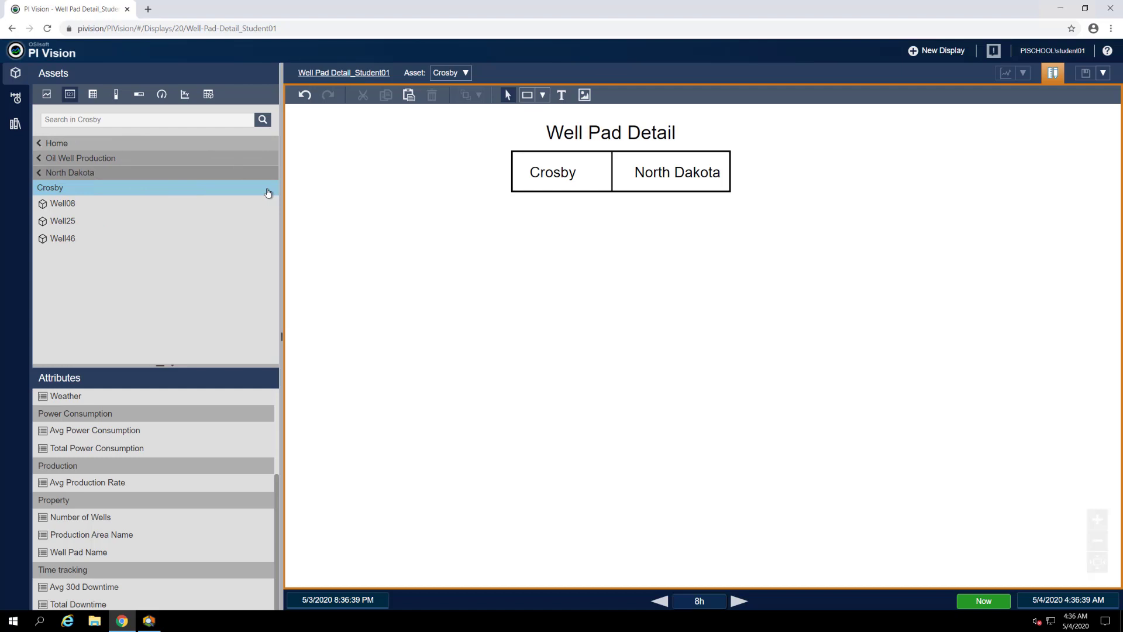
Step: Place a value symbol for Well08's Well Name below the header
{"action": "left_click", "coordinate": [179, 209]}
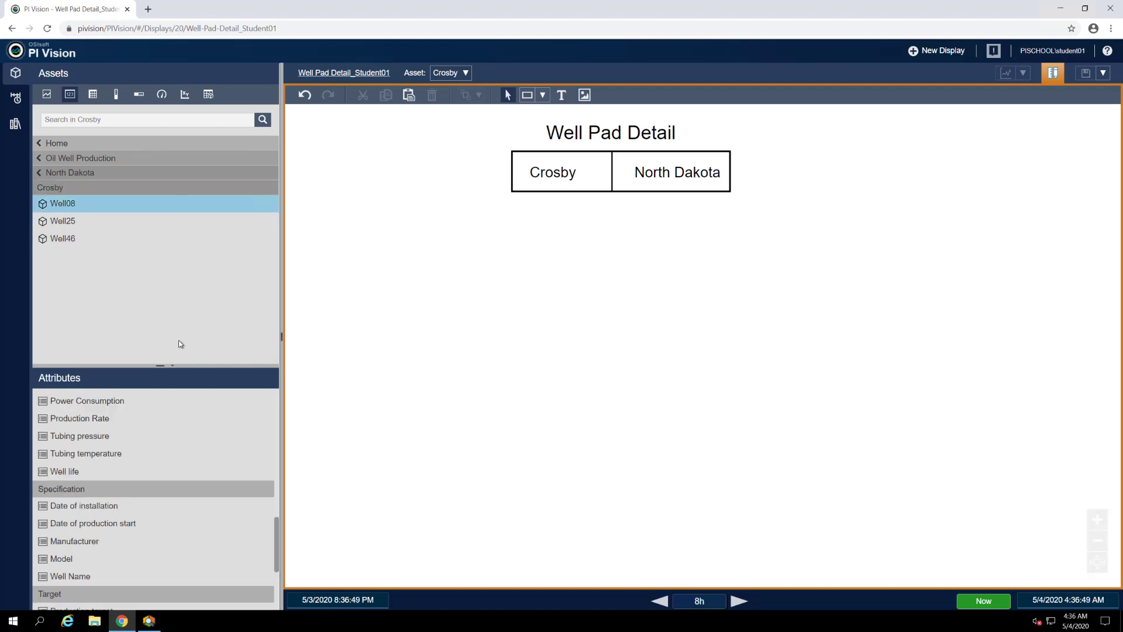
{"action": "left_click", "coordinate": [69, 97]}
{"action": "left_click_drag", "start_coordinate": [93, 577], "coordinate": [474, 230]}
Step: Hide the Well Name value's label and timestamp, then paste a copy of it
{"action": "right_click", "coordinate": [487, 239]}
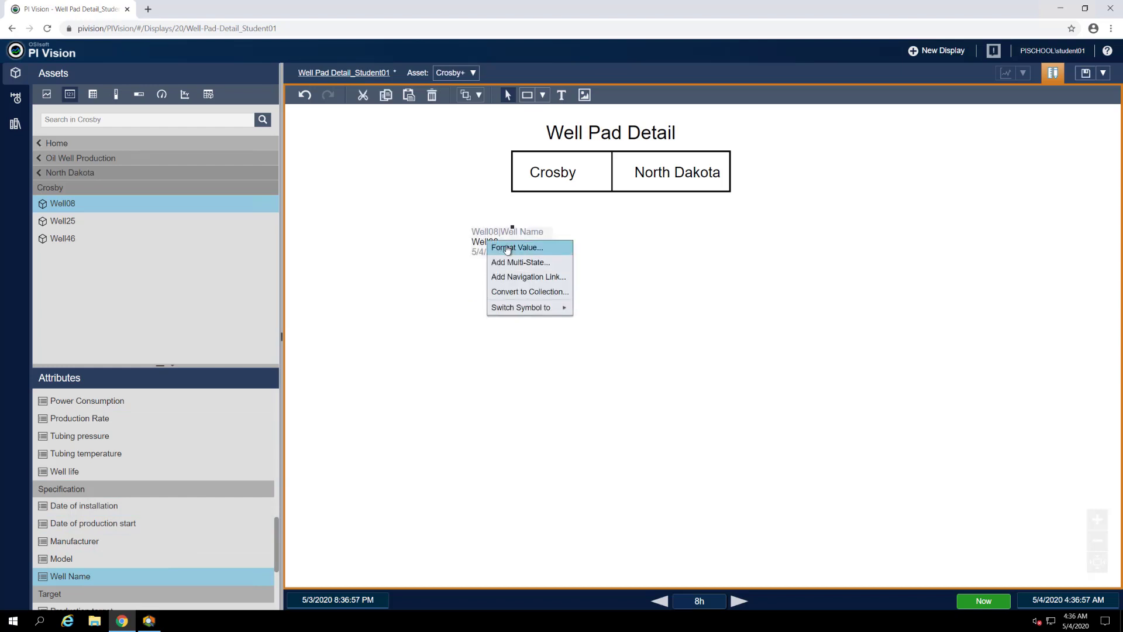
{"action": "left_click", "coordinate": [507, 250]}
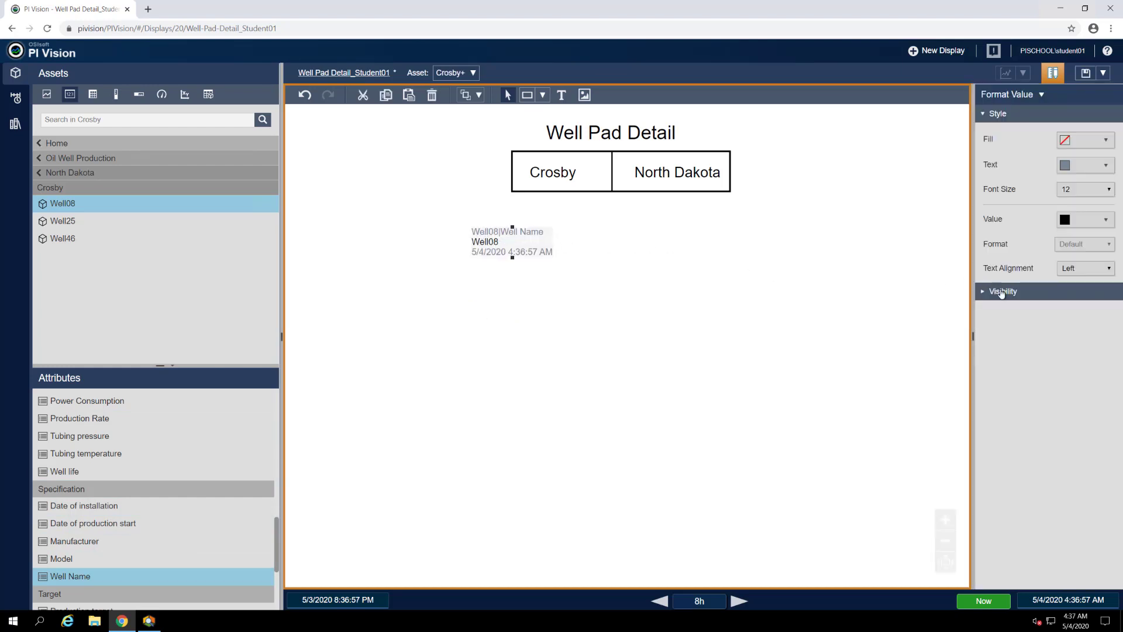
{"action": "left_click", "coordinate": [1002, 292]}
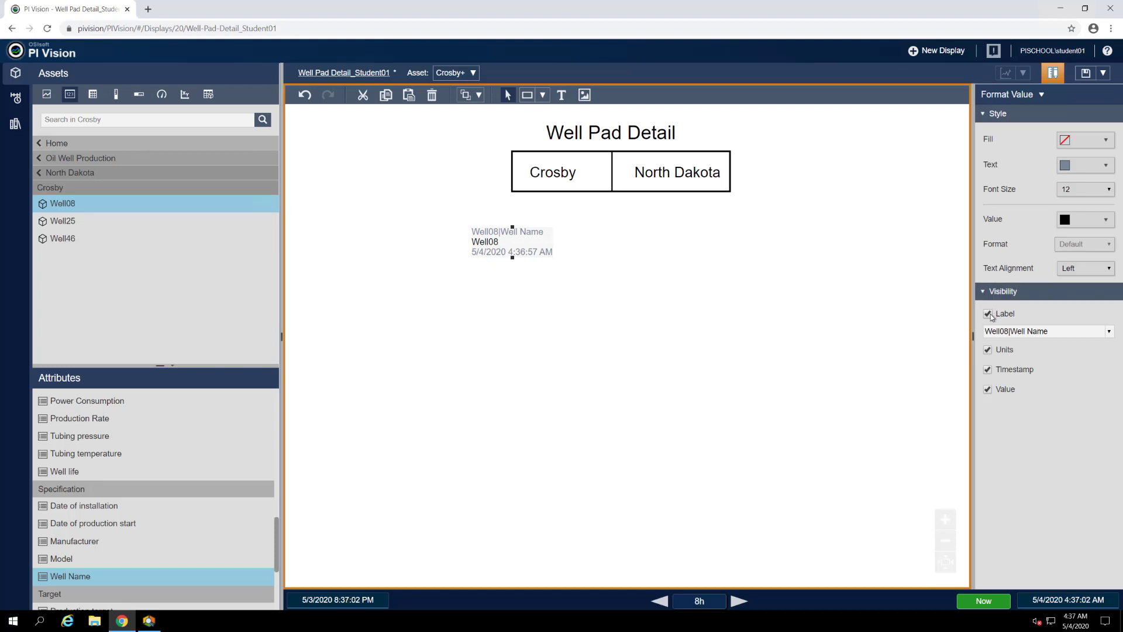
{"action": "left_click", "coordinate": [989, 314]}
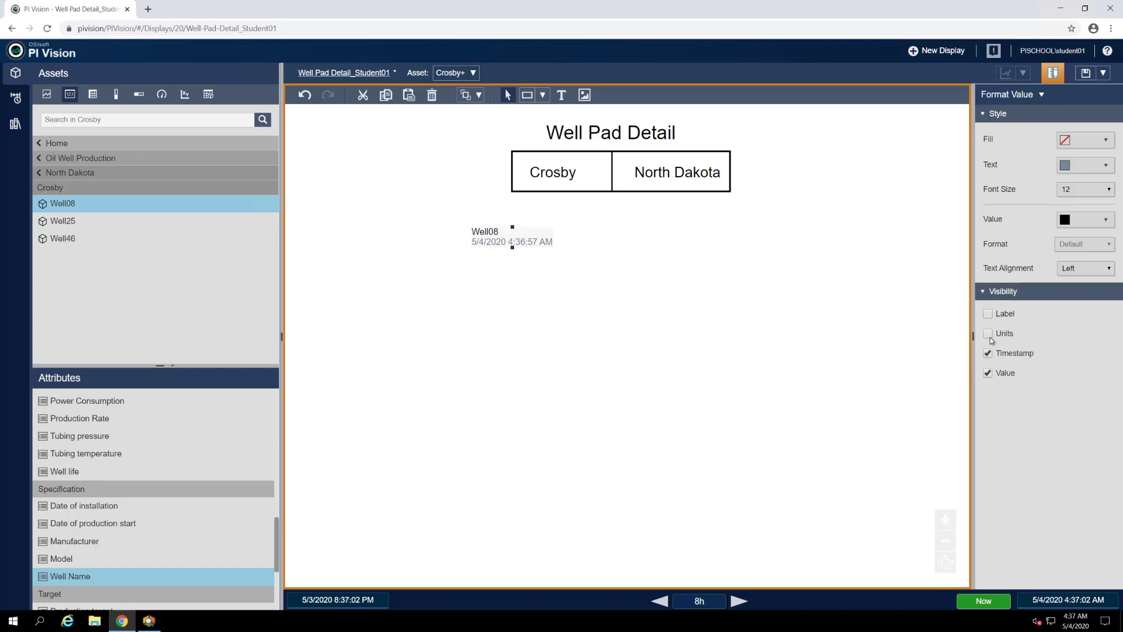
{"action": "left_click", "coordinate": [988, 353]}
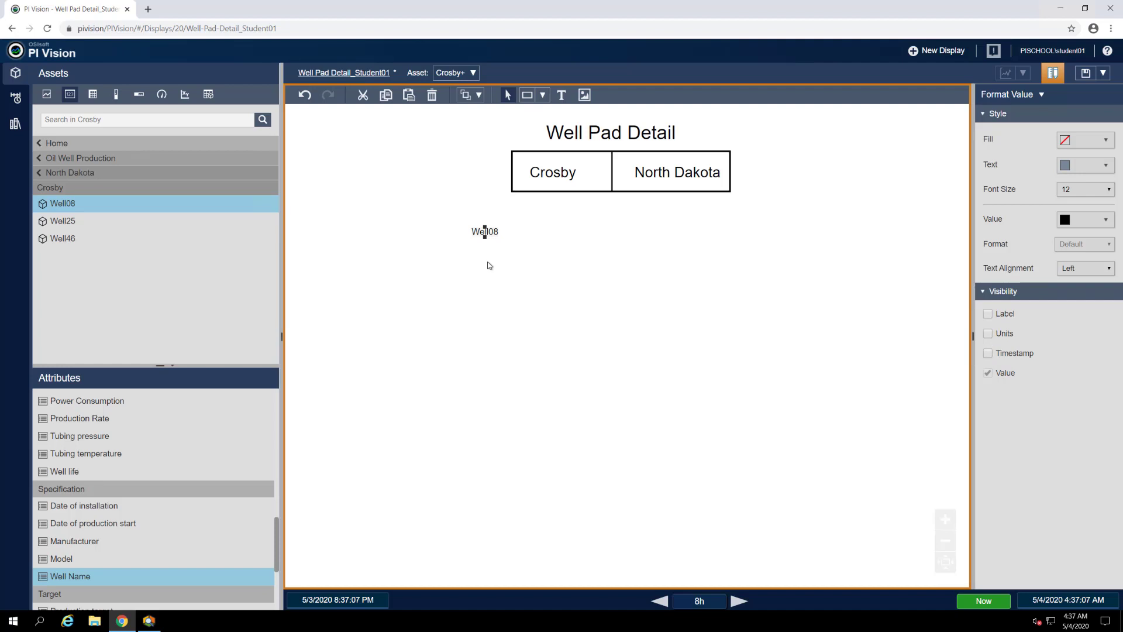
{"action": "left_click", "coordinate": [408, 96]}
Step: Paste another copy and rebind the copies to Status Message (Running) and Avg 30d Downtime (716.38)
{"action": "left_click", "coordinate": [408, 95]}
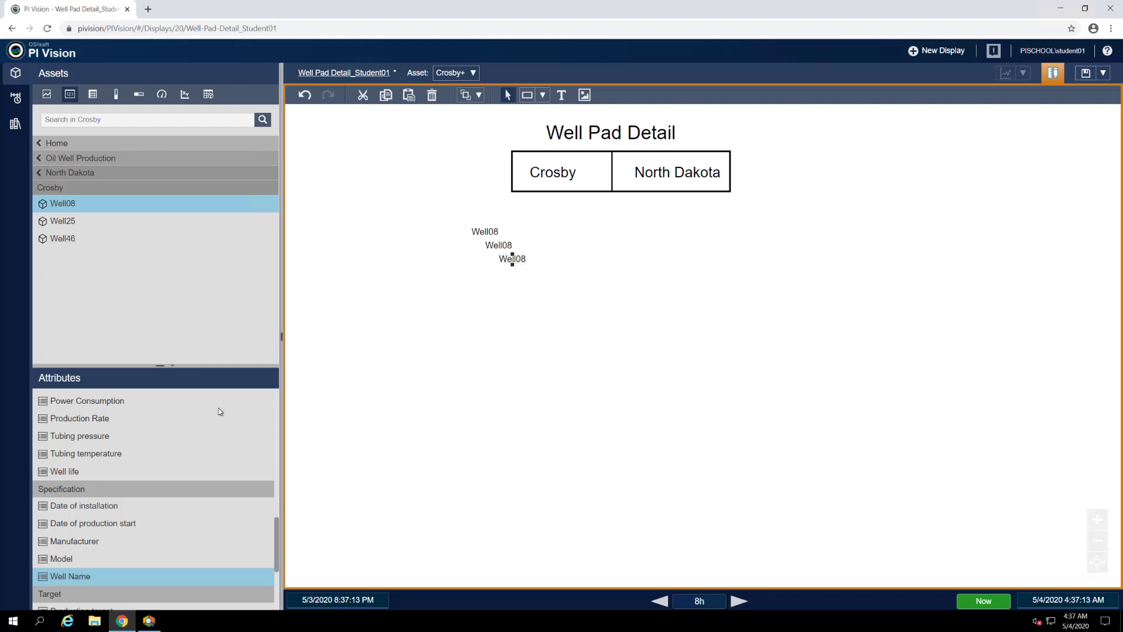
{"action": "scroll", "coordinate": [185, 436], "scroll_direction": "down", "scroll_amount": 3}
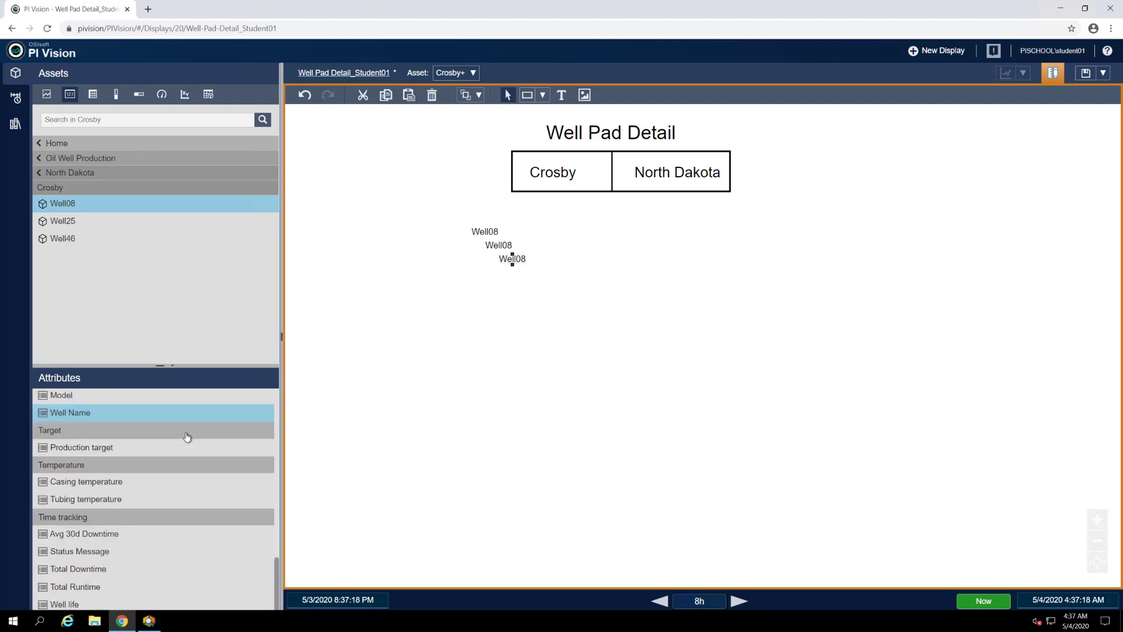
{"action": "left_click", "coordinate": [119, 552]}
{"action": "left_click_drag", "start_coordinate": [119, 552], "coordinate": [496, 247]}
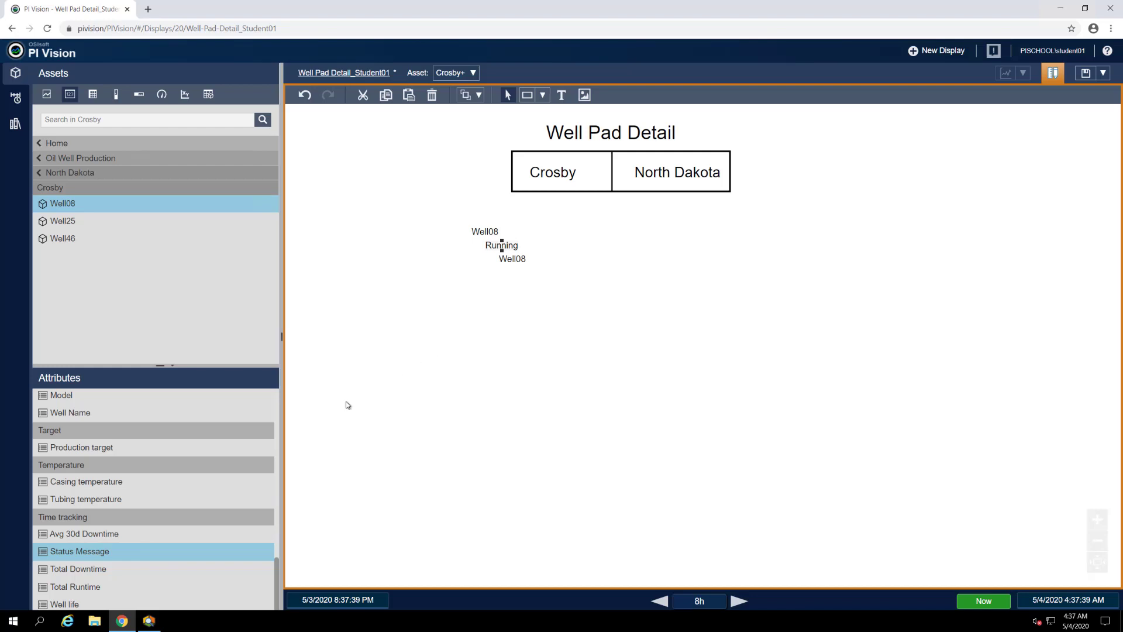
{"action": "left_click", "coordinate": [179, 537]}
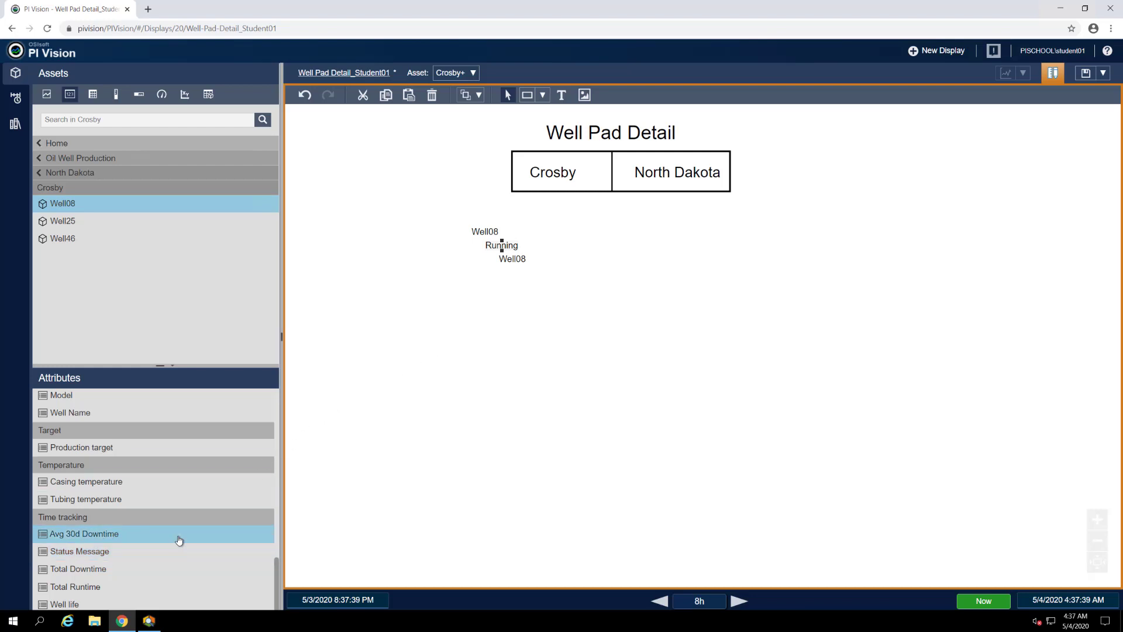
{"action": "left_click_drag", "start_coordinate": [179, 539], "coordinate": [516, 274]}
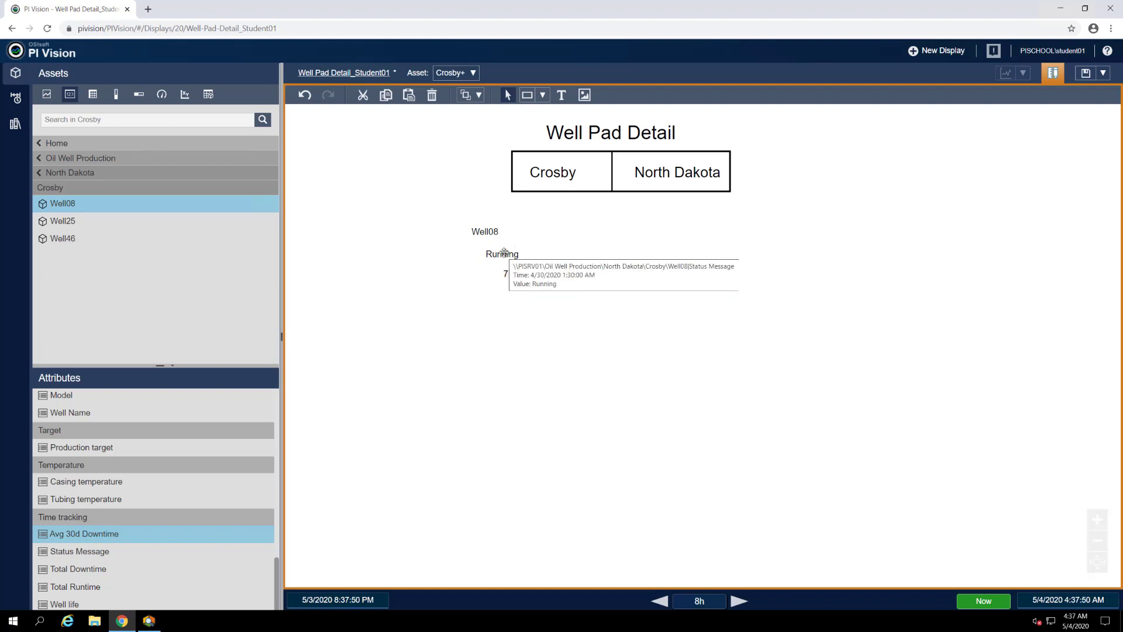
{"action": "left_click", "coordinate": [497, 290]}
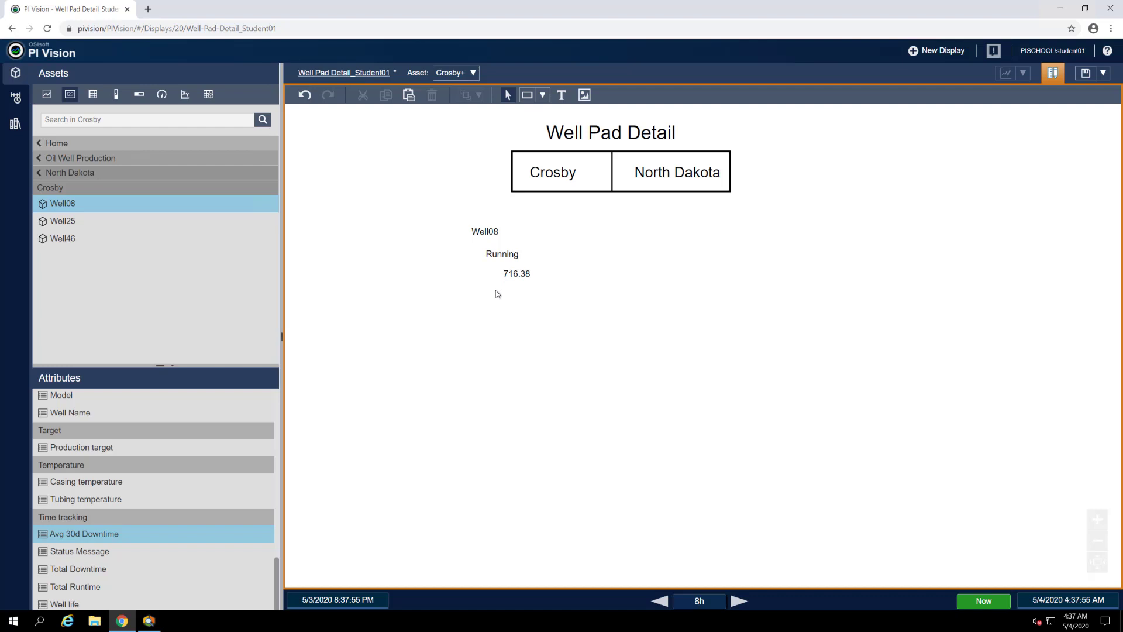
Step: Format the 716.38 downtime value to show its hours unit and an 'Avg 30d Downtime' label
{"action": "right_click", "coordinate": [519, 275]}
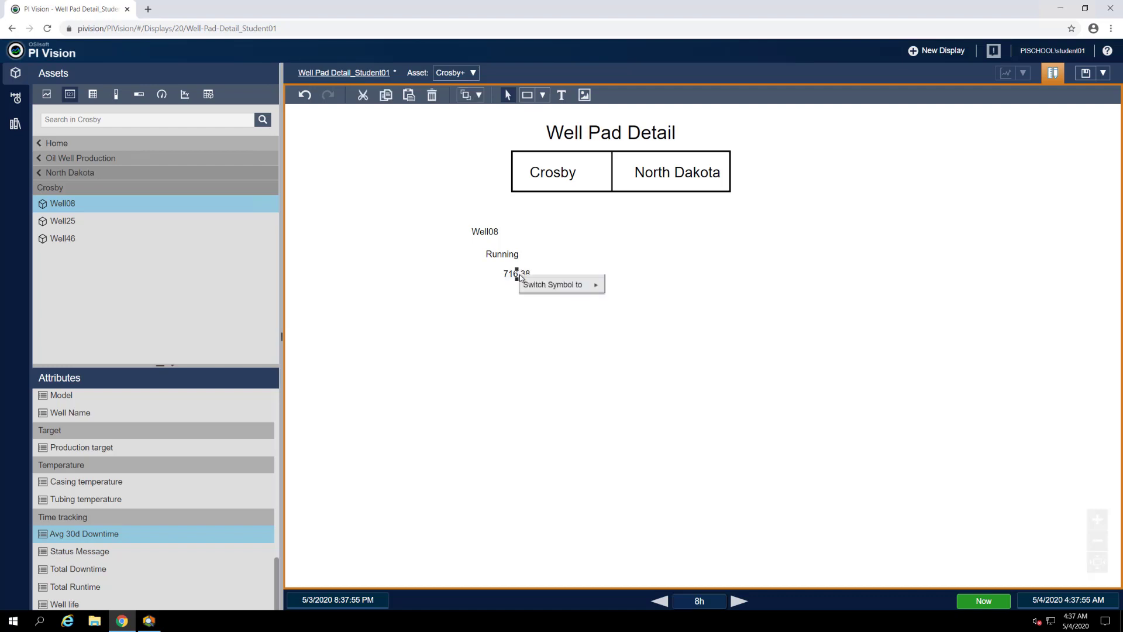
{"action": "left_click", "coordinate": [533, 280]}
{"action": "left_click", "coordinate": [990, 296]}
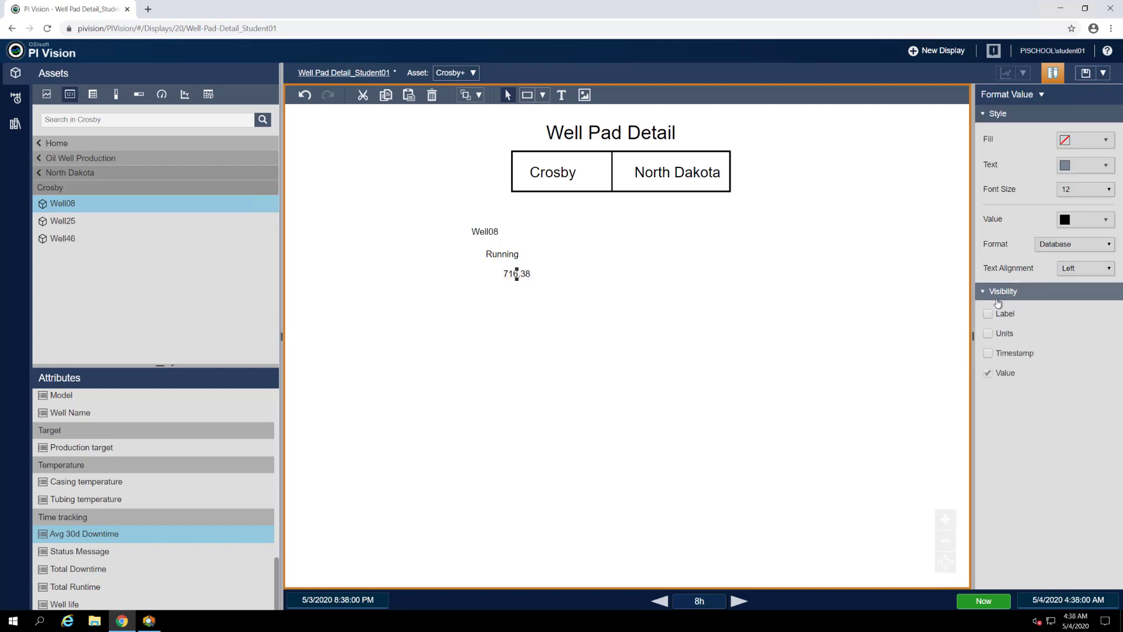
{"action": "left_click", "coordinate": [988, 333]}
{"action": "left_click", "coordinate": [988, 315]}
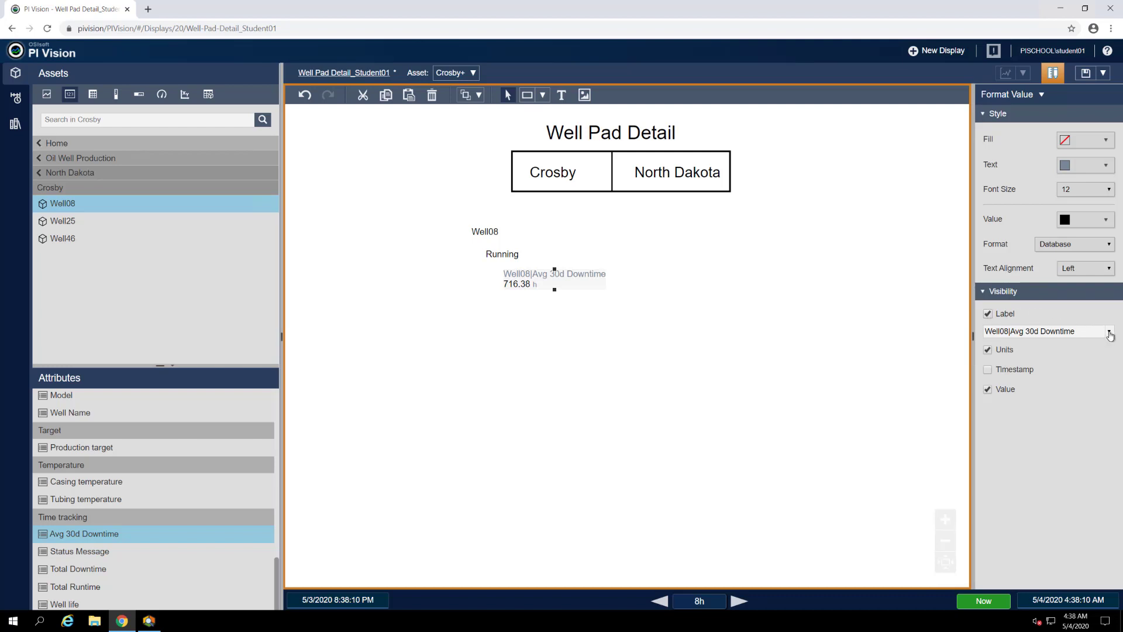
{"action": "left_click", "coordinate": [1105, 332]}
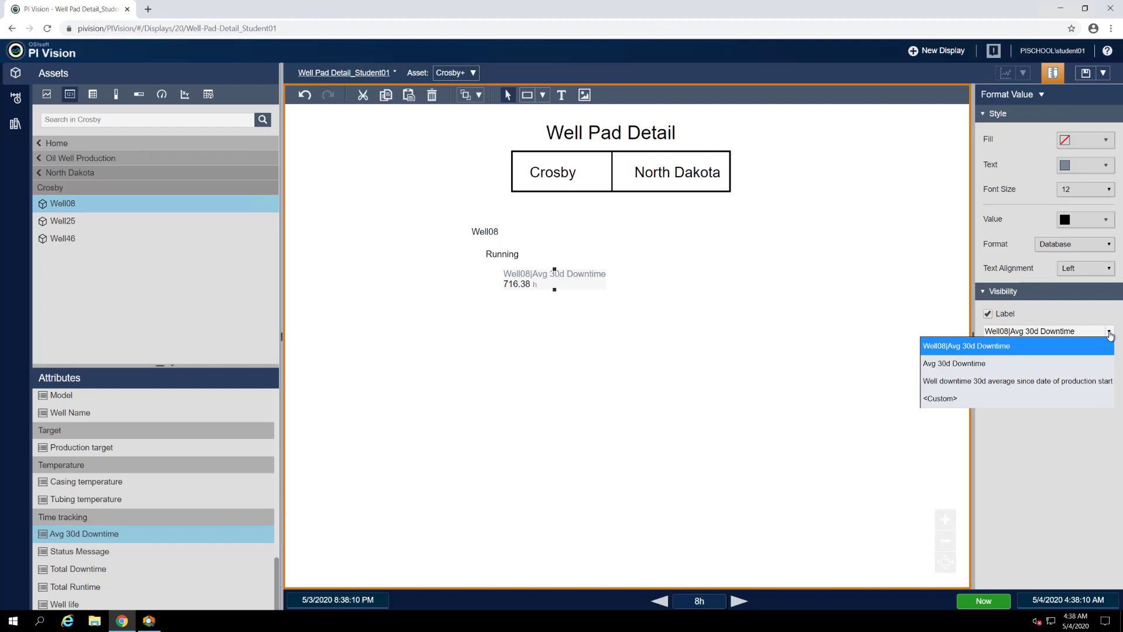
{"action": "left_click", "coordinate": [991, 364]}
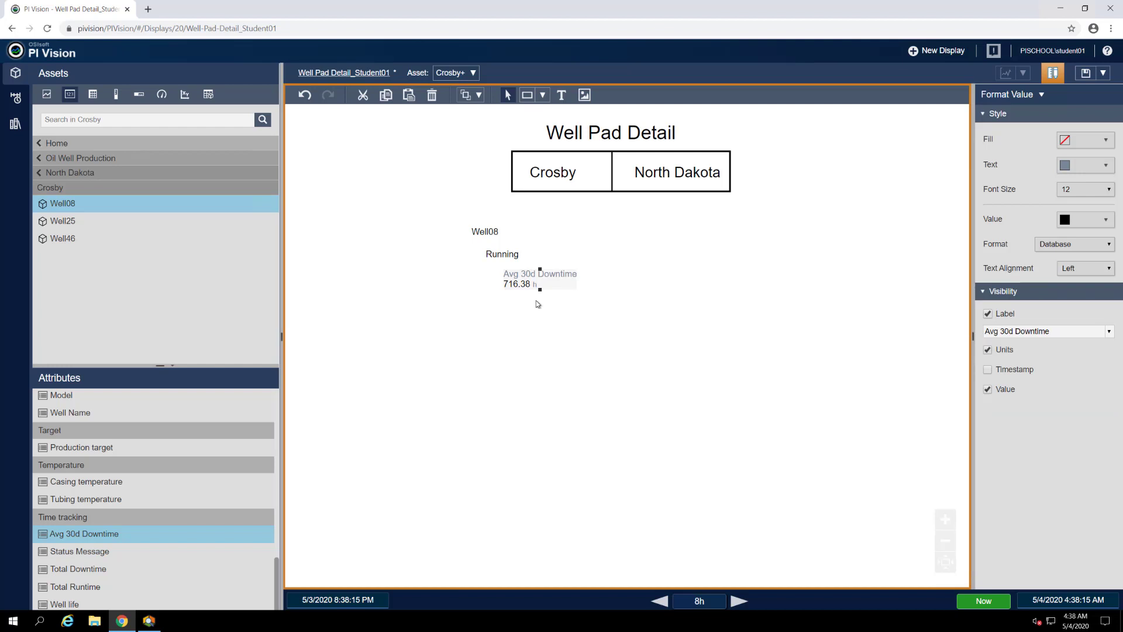
{"action": "left_click", "coordinate": [536, 300]}
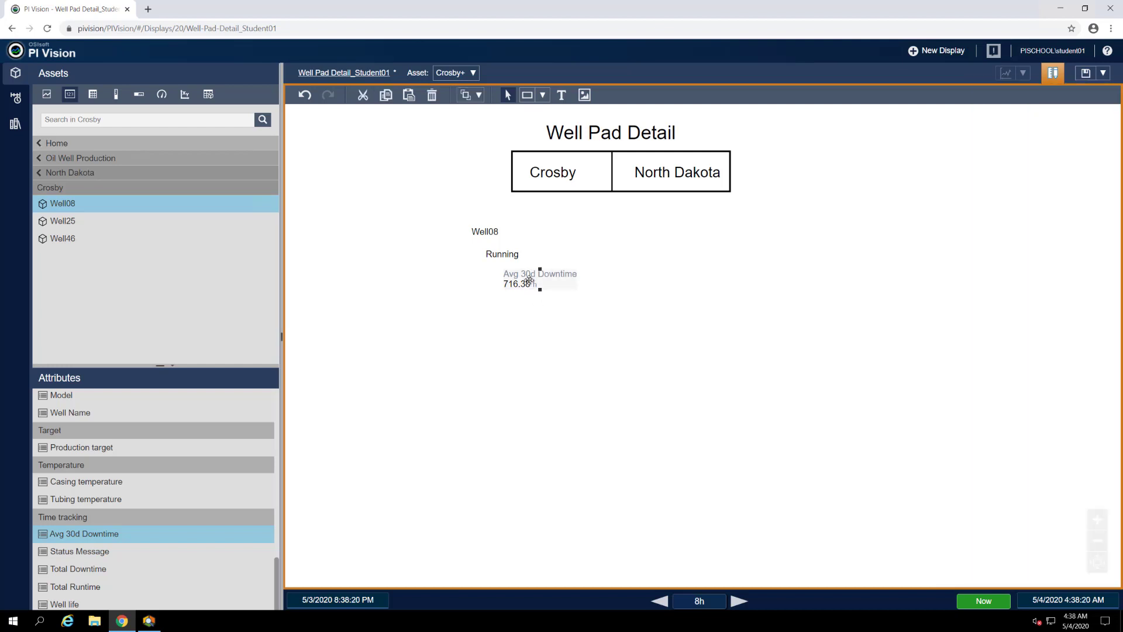
Step: Copy the downtime value, rebind the copy to Production Rate (694.95 MSCFD), and select all four values
{"action": "left_click_drag", "start_coordinate": [529, 281], "coordinate": [539, 304]}
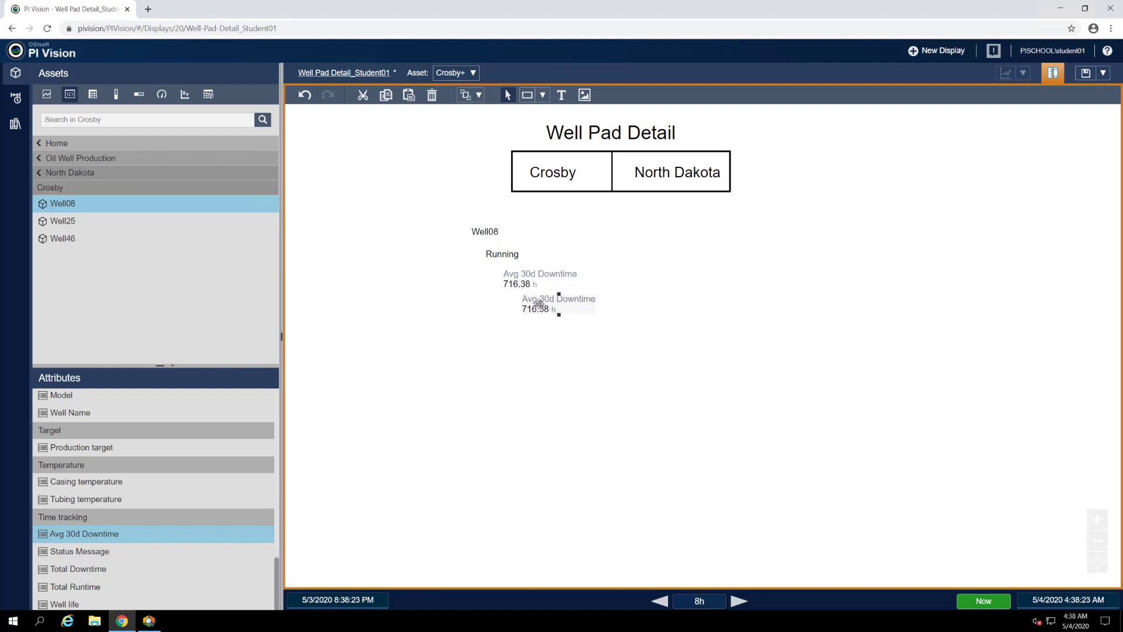
{"action": "scroll", "coordinate": [139, 442], "scroll_direction": "up", "scroll_amount": 3}
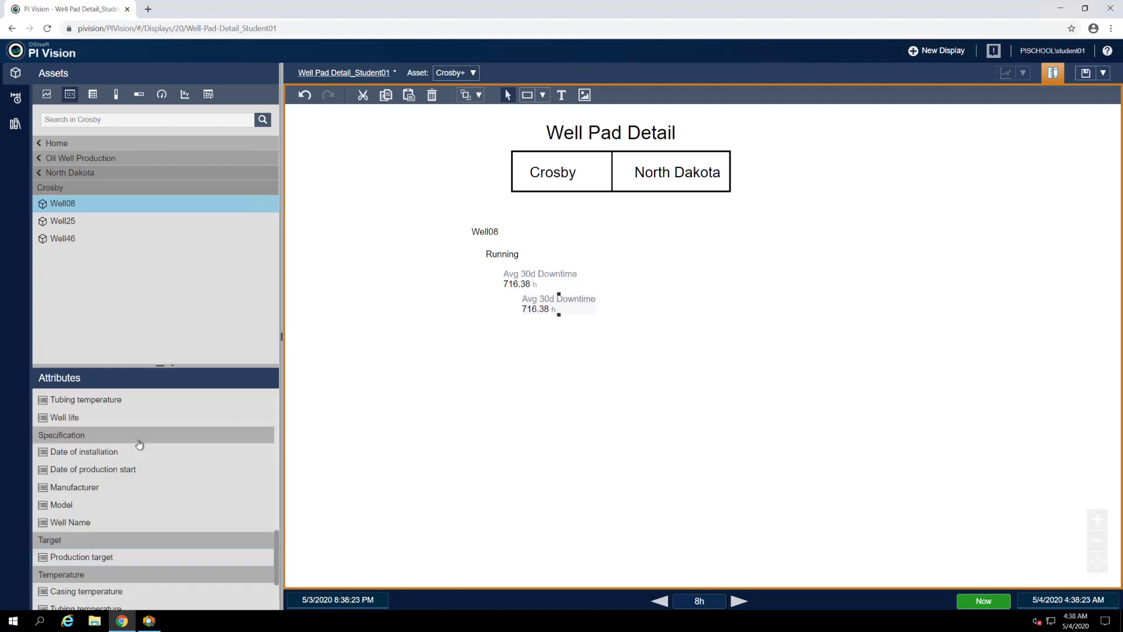
{"action": "scroll", "coordinate": [139, 443], "scroll_direction": "up", "scroll_amount": 3}
{"action": "left_click_drag", "start_coordinate": [113, 475], "coordinate": [532, 307]}
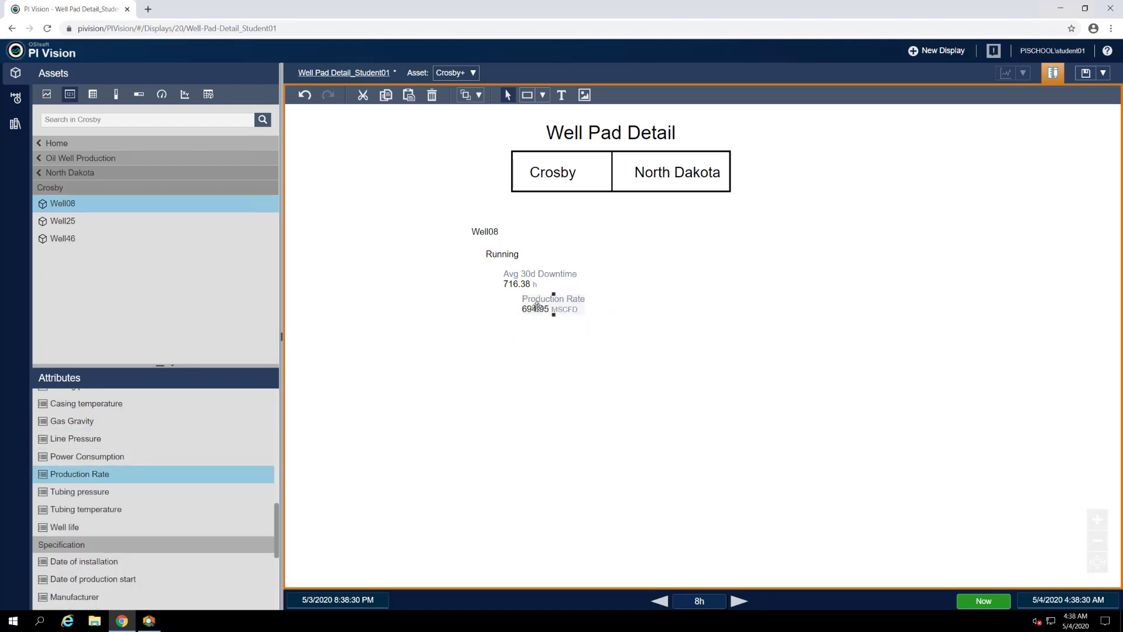
{"action": "left_click", "coordinate": [477, 333]}
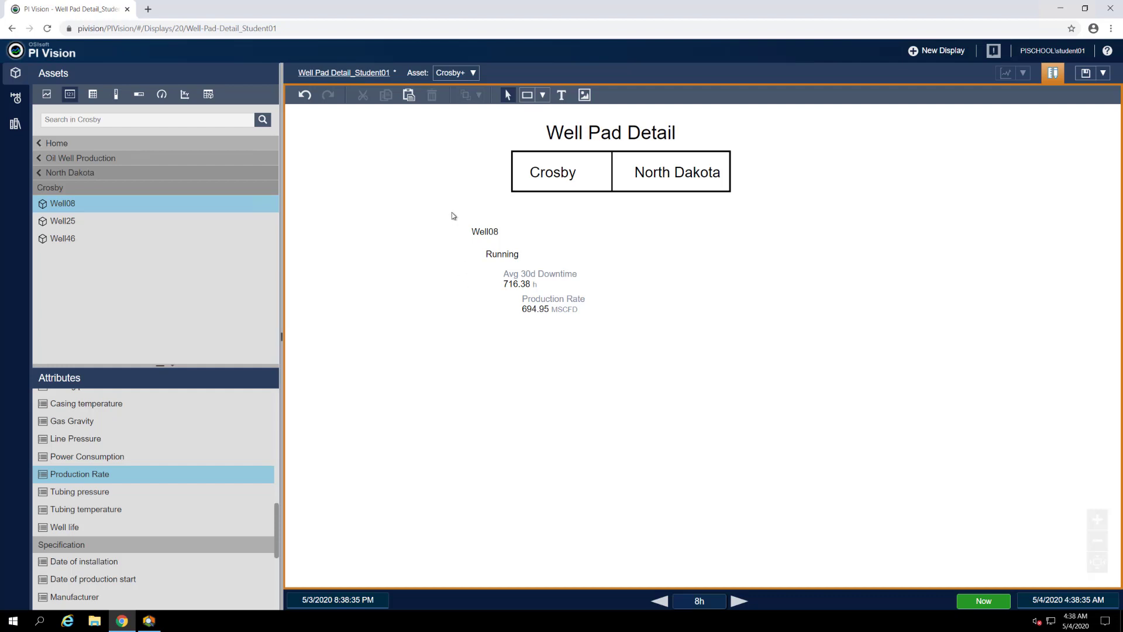
{"action": "left_click_drag", "start_coordinate": [452, 215], "coordinate": [607, 333]}
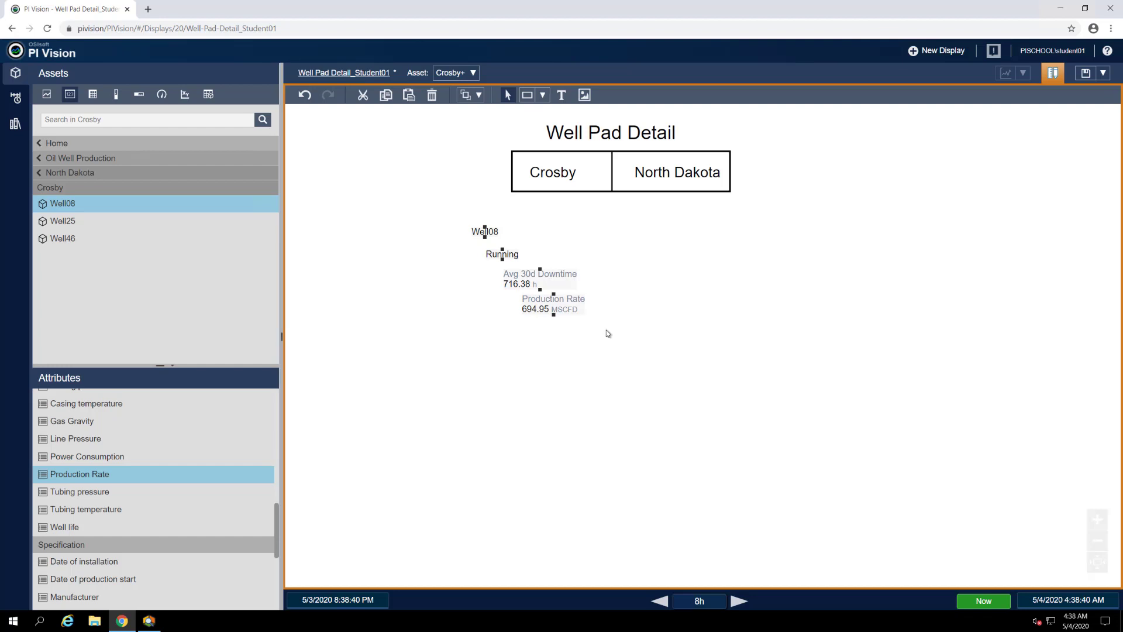
Step: Left-align the four Well08 values and group them into one symbol
{"action": "left_click", "coordinate": [472, 98]}
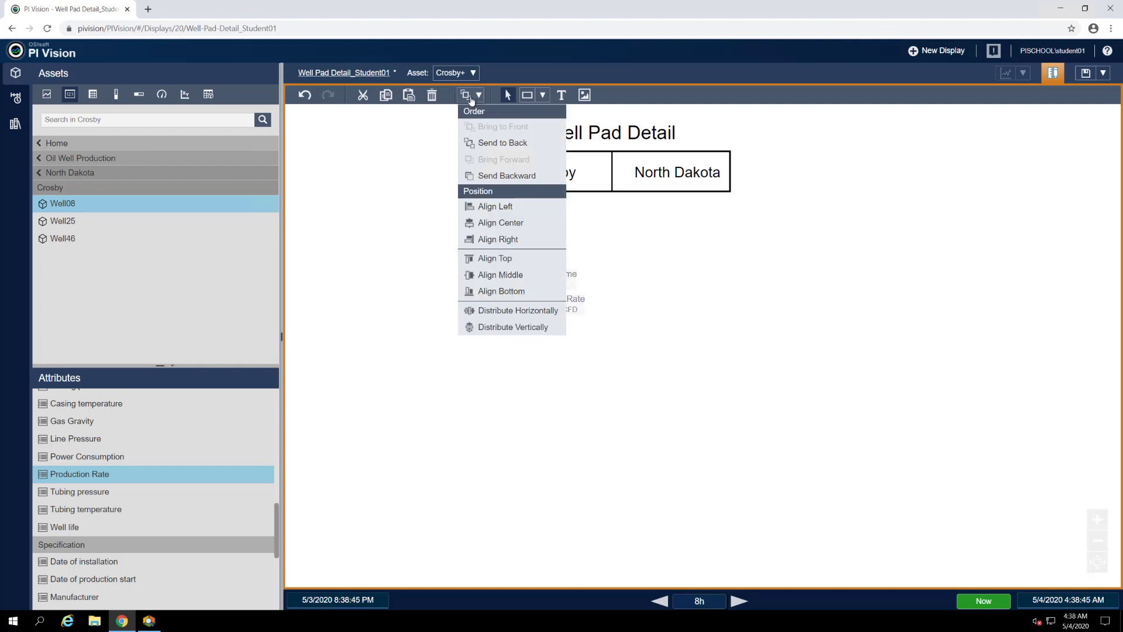
{"action": "left_click", "coordinate": [504, 212]}
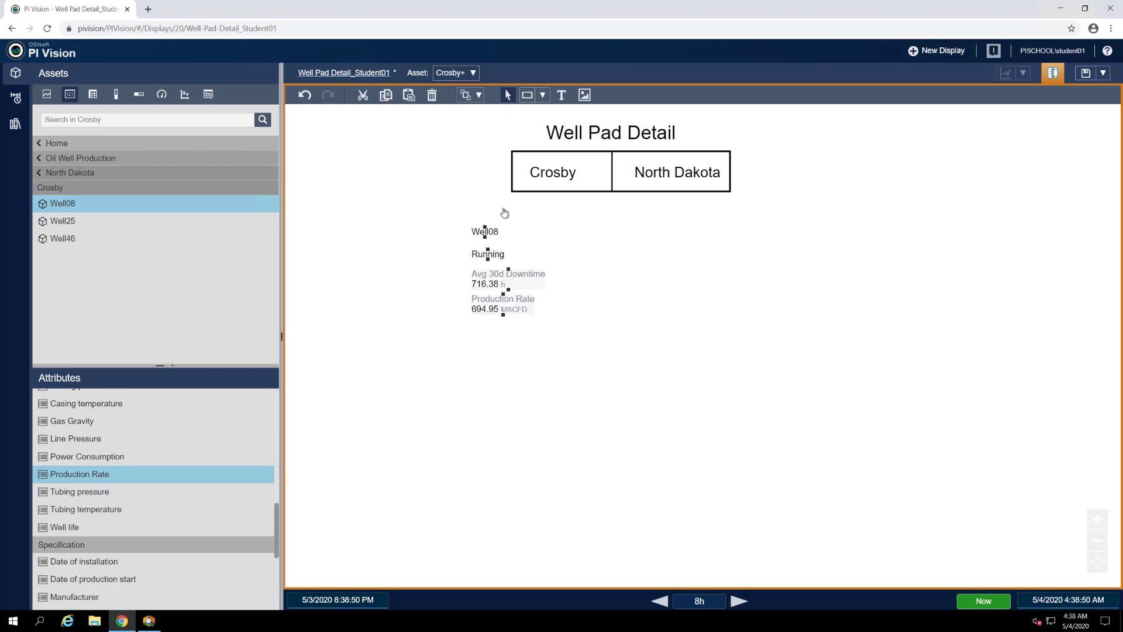
{"action": "right_click", "coordinate": [491, 252]}
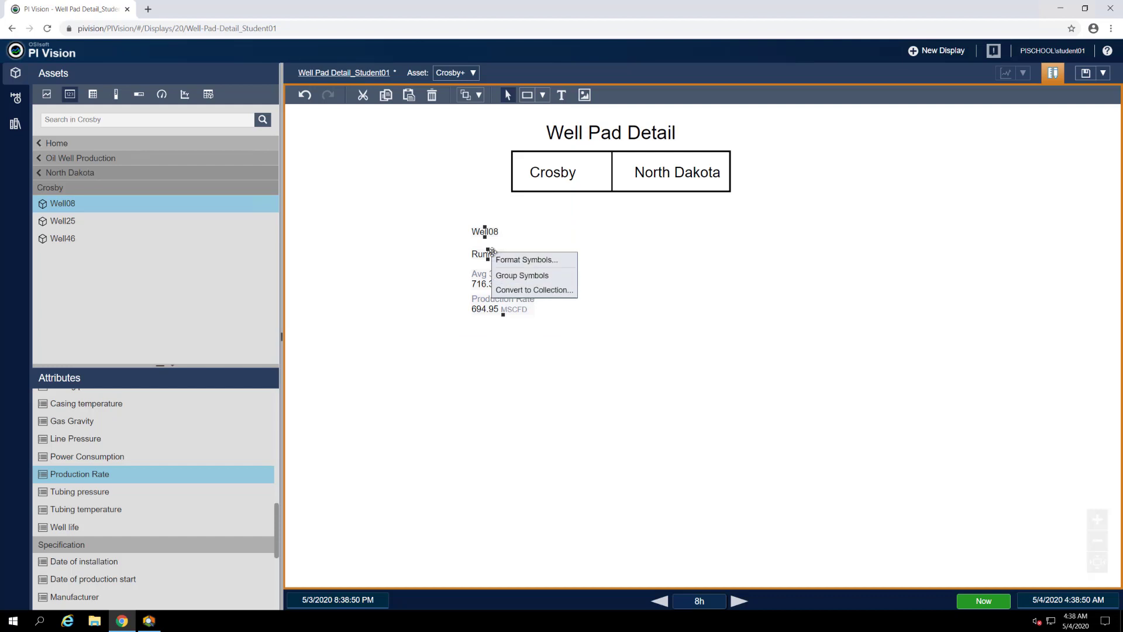
{"action": "left_click", "coordinate": [557, 281]}
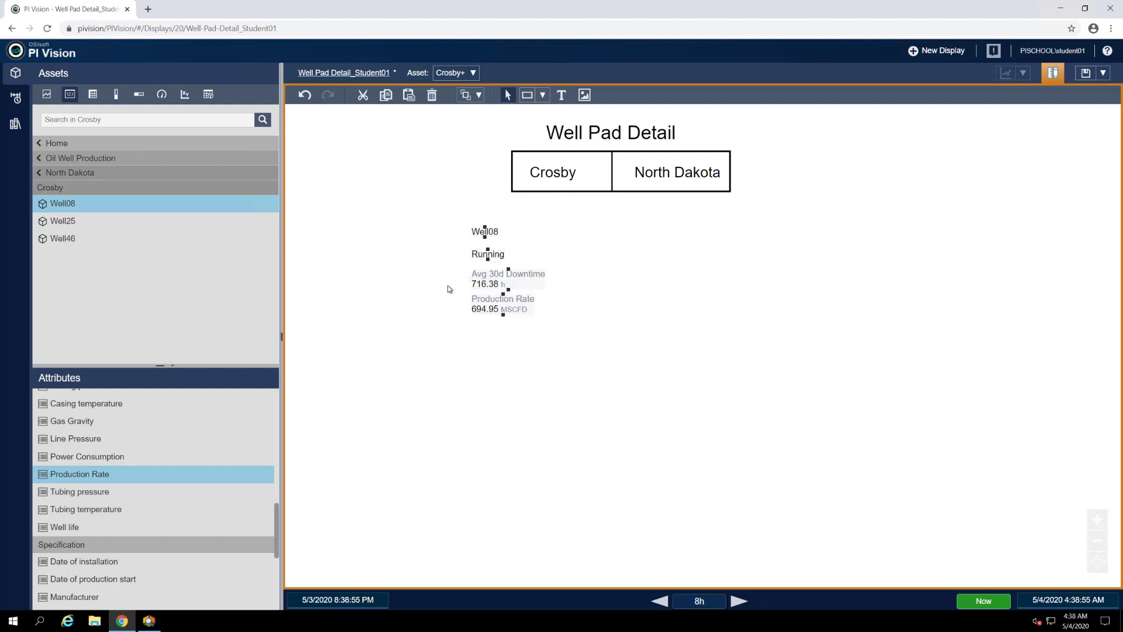
Step: Nudge the grouped stack up slightly and set its font size to 14
{"action": "left_click", "coordinate": [483, 282]}
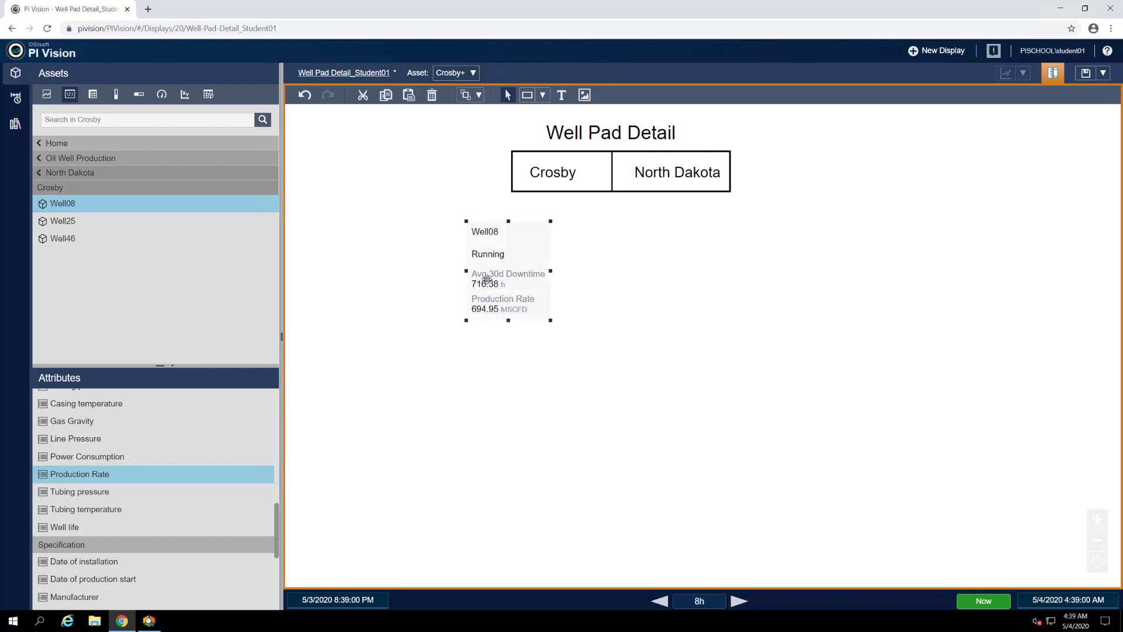
{"action": "mouse_move", "coordinate": [485, 286]}
{"action": "left_mouse_down"}
{"action": "mouse_move", "coordinate": [468, 281]}
{"action": "mouse_move", "coordinate": [488, 284]}
{"action": "mouse_move", "coordinate": [485, 274]}
{"action": "left_mouse_up"}
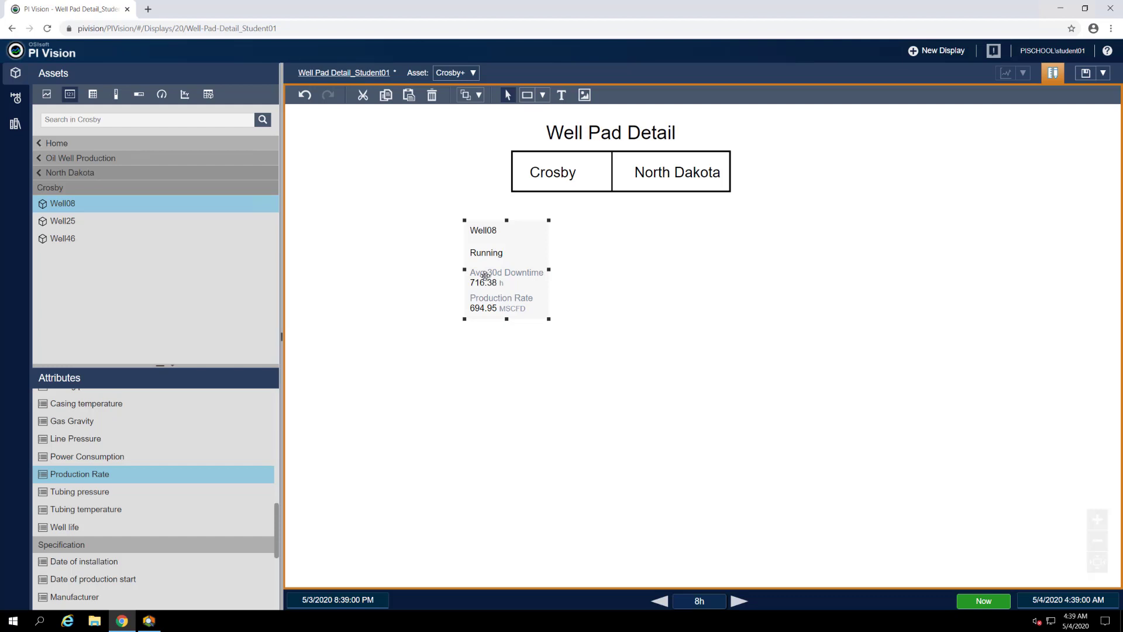
{"action": "right_click", "coordinate": [488, 273]}
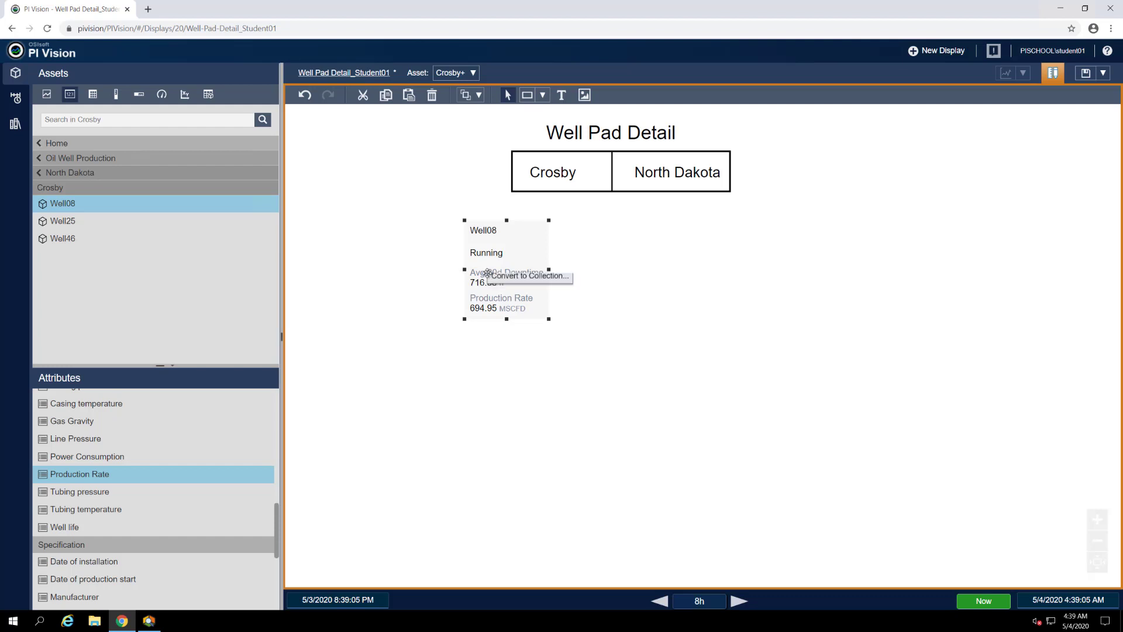
{"action": "left_click", "coordinate": [507, 282]}
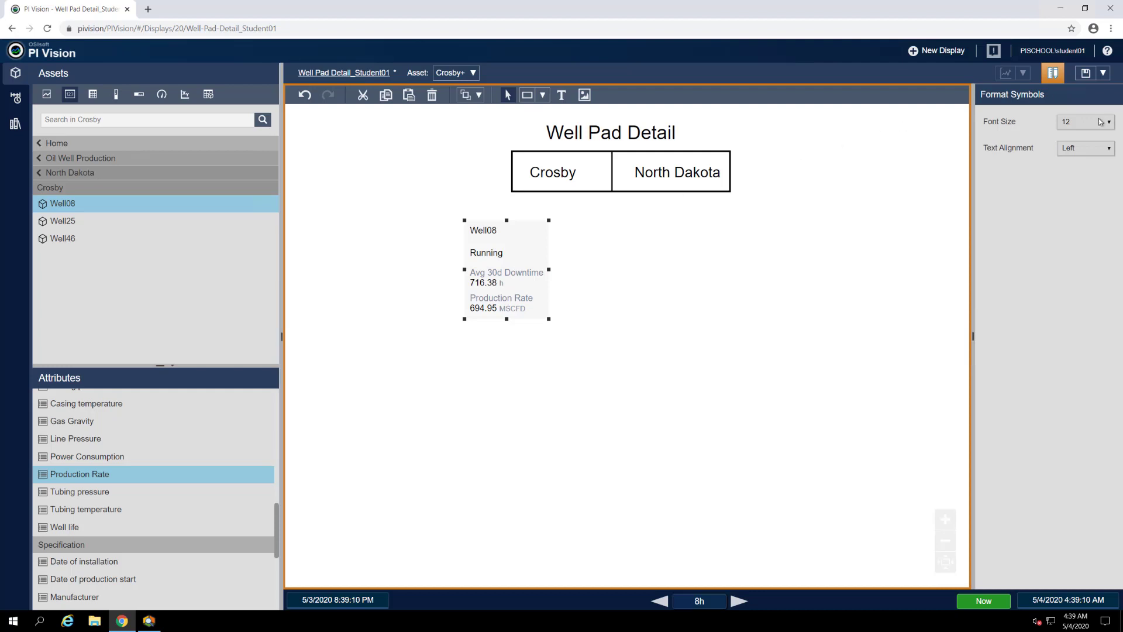
{"action": "left_click", "coordinate": [1102, 122]}
{"action": "left_click", "coordinate": [1074, 225]}
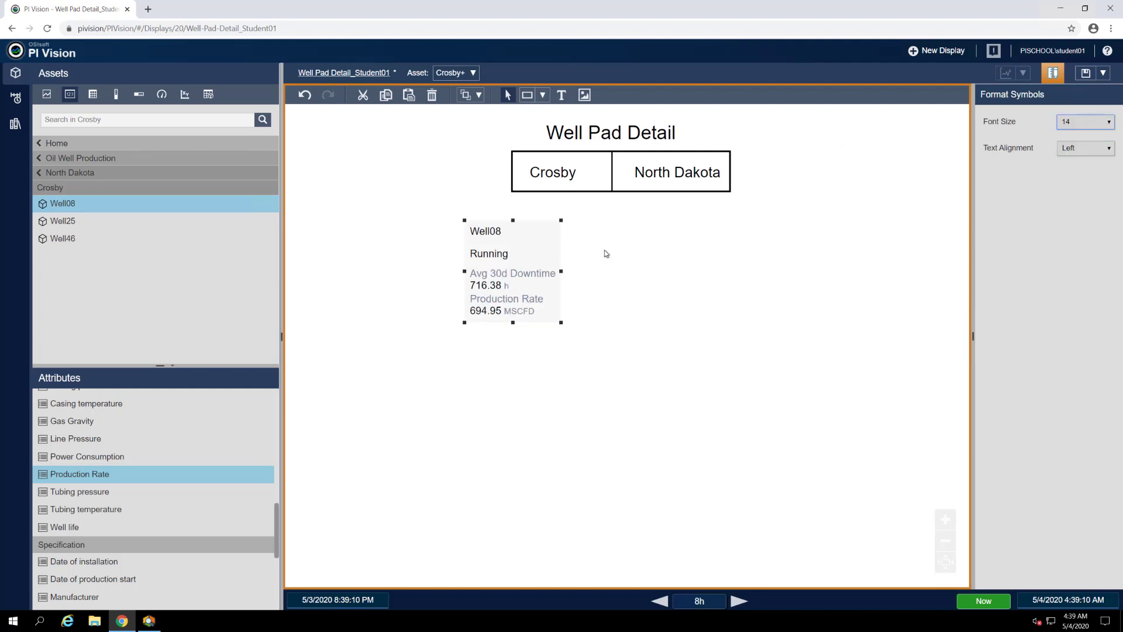
{"action": "left_click", "coordinate": [405, 256]}
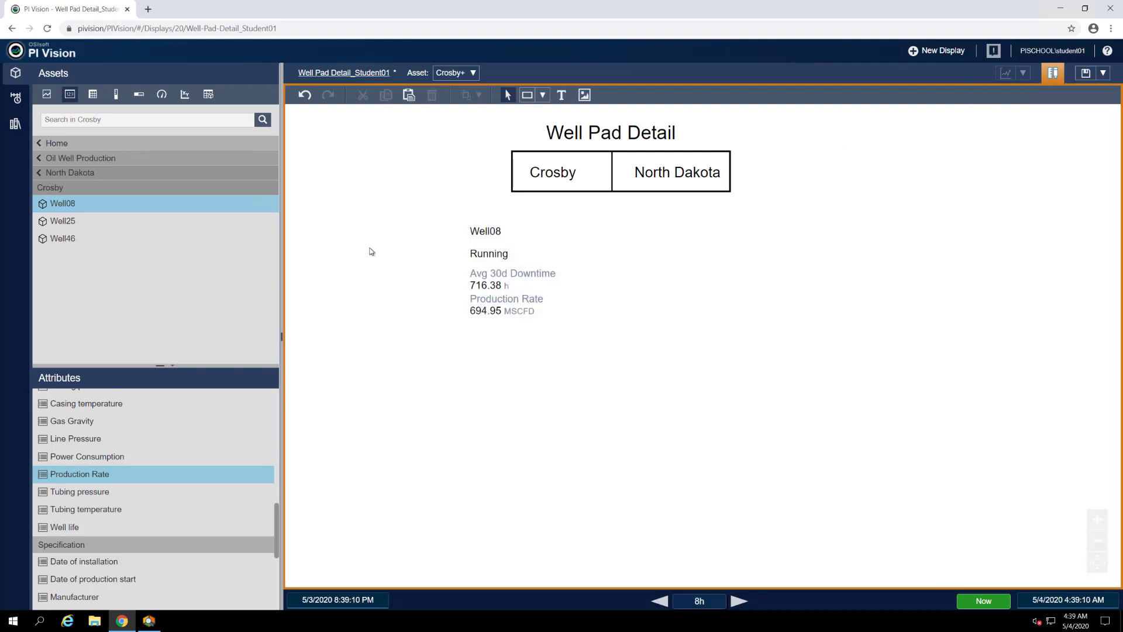
Step: Pick the derrick graphic from the Graphic Library's Plant Facilities category
{"action": "left_click", "coordinate": [17, 124]}
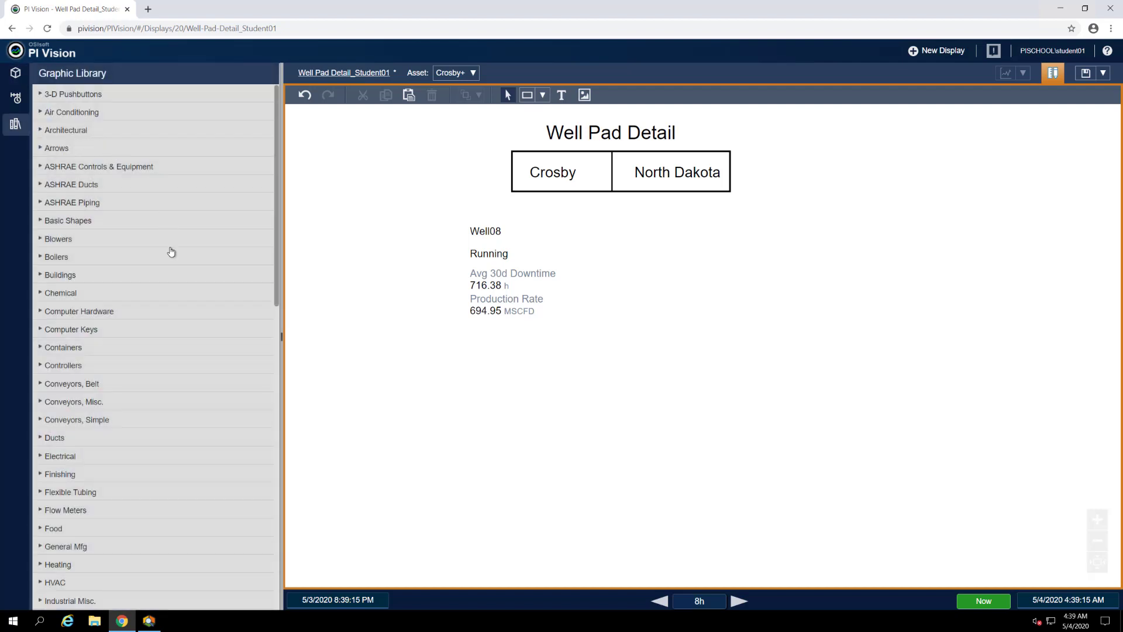
{"action": "scroll", "coordinate": [170, 251], "scroll_direction": "down", "scroll_amount": 7}
{"action": "scroll", "coordinate": [170, 252], "scroll_direction": "down", "scroll_amount": 5}
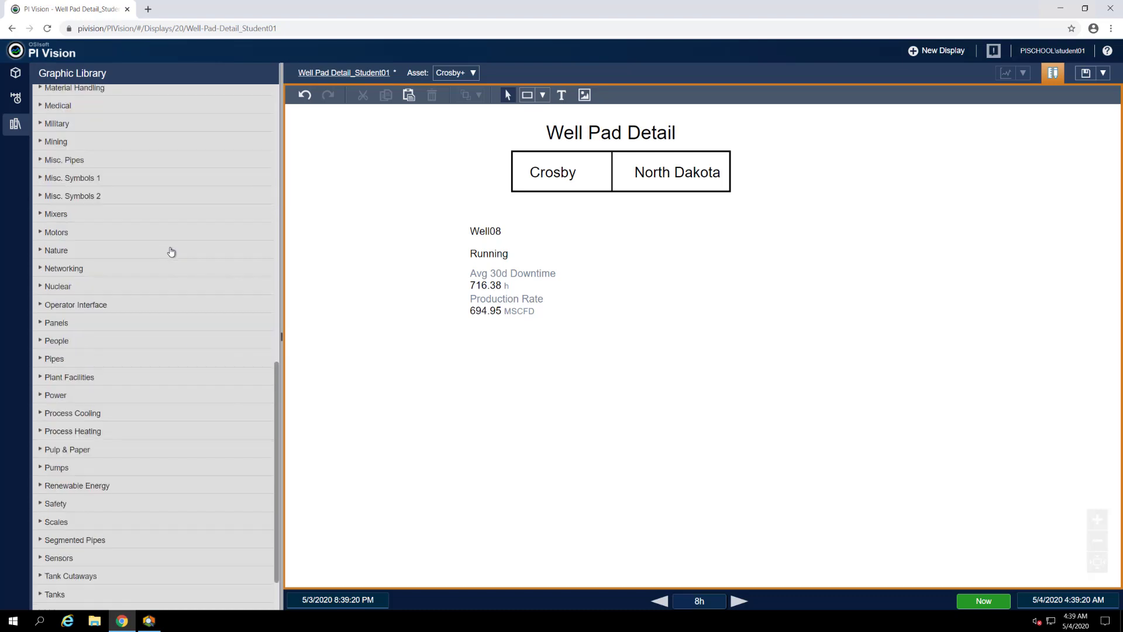
{"action": "left_click", "coordinate": [85, 376]}
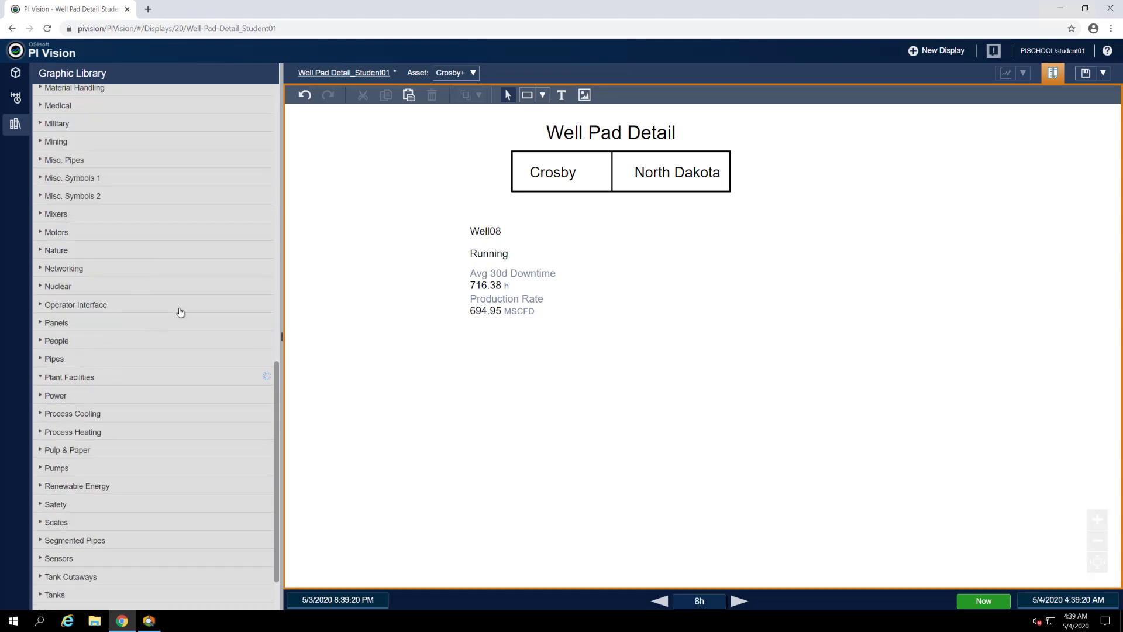
{"action": "scroll", "coordinate": [175, 328], "scroll_direction": "down", "scroll_amount": 4}
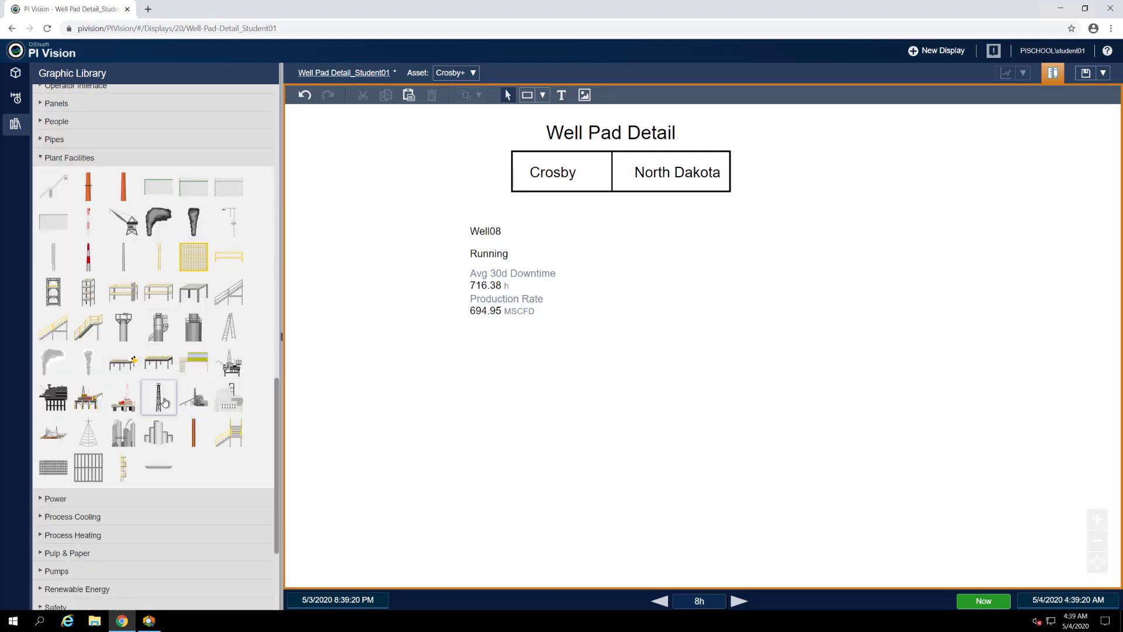
{"action": "left_click", "coordinate": [163, 394]}
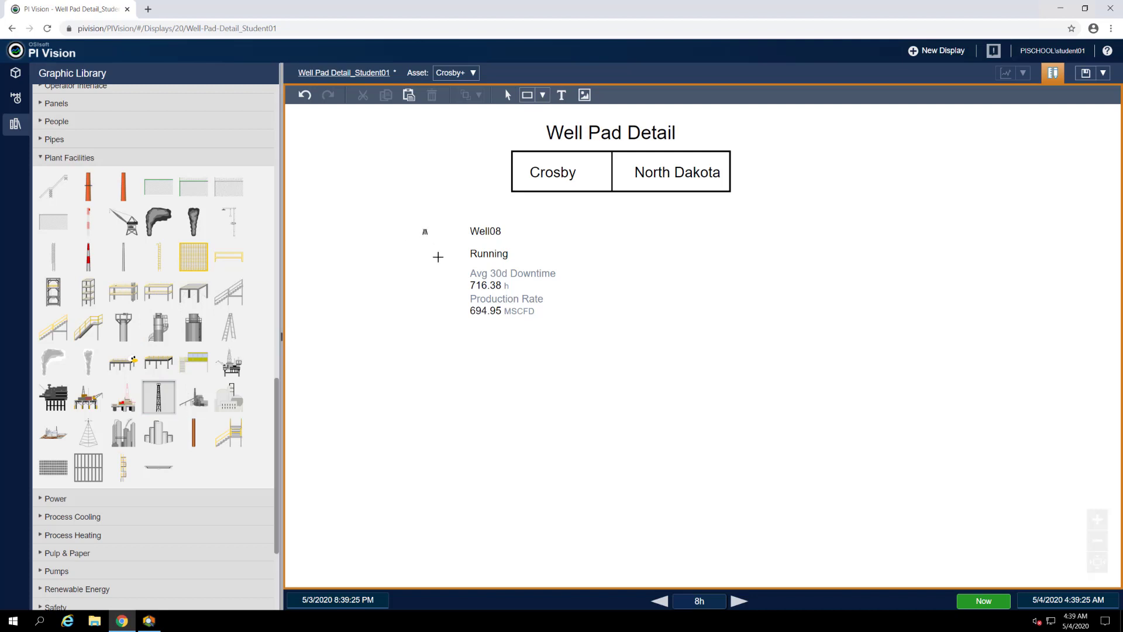